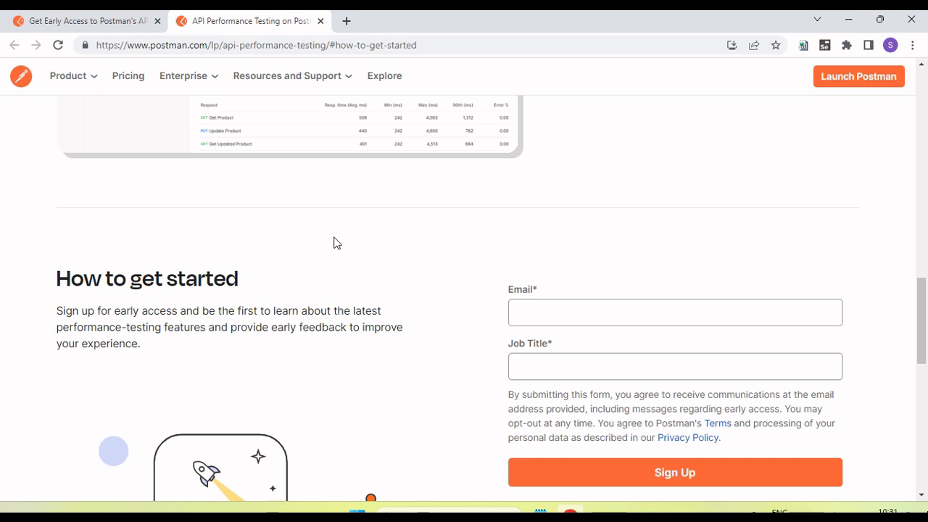
# Read the Postman blog post on early access to API performance testing, from its title through the introductory questions and announcement.
pyautogui.doubleClick(113, 281)
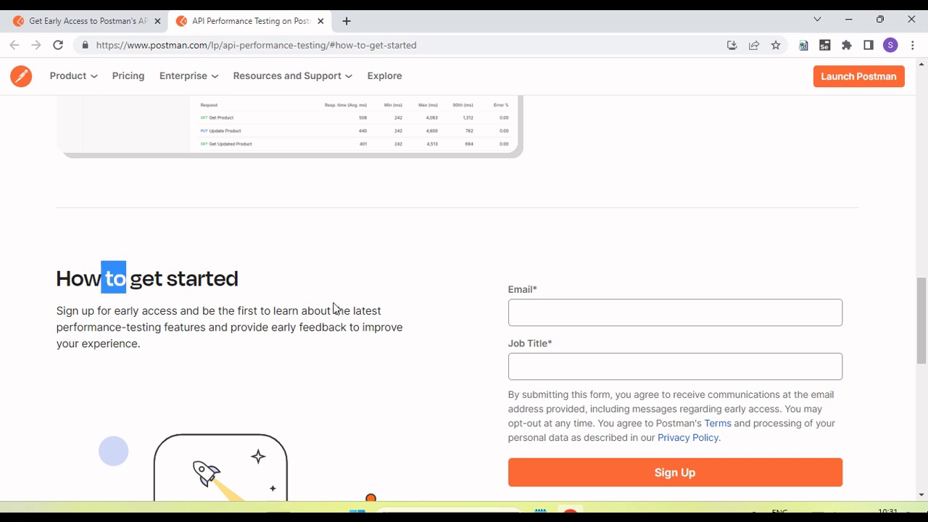
pyautogui.click(138, 21)
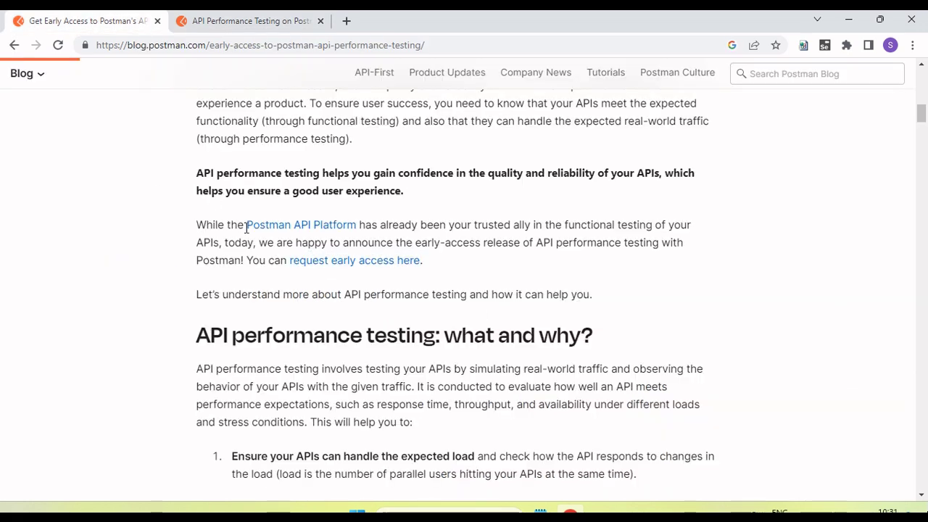
pyautogui.scroll(10, 249, 228)
pyautogui.scroll(-5, 243, 233)
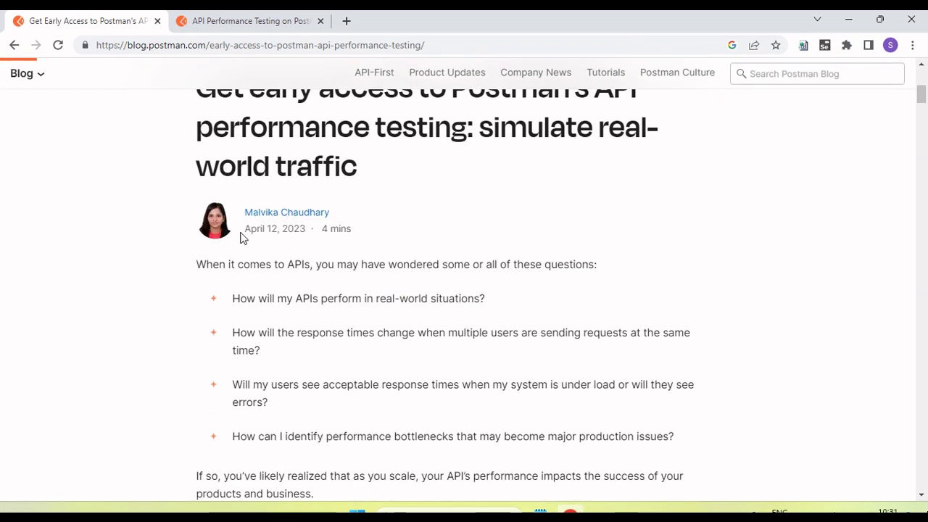
pyautogui.scroll(1, 240, 237)
pyautogui.moveTo(218, 158); pyautogui.dragTo(399, 239)
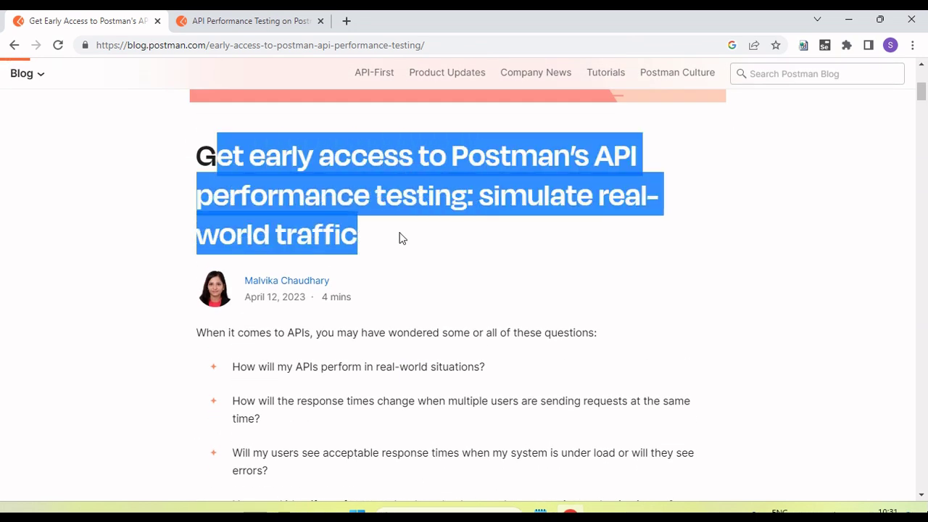
pyautogui.scroll(-3, 400, 239)
pyautogui.moveTo(233, 162); pyautogui.dragTo(480, 166)
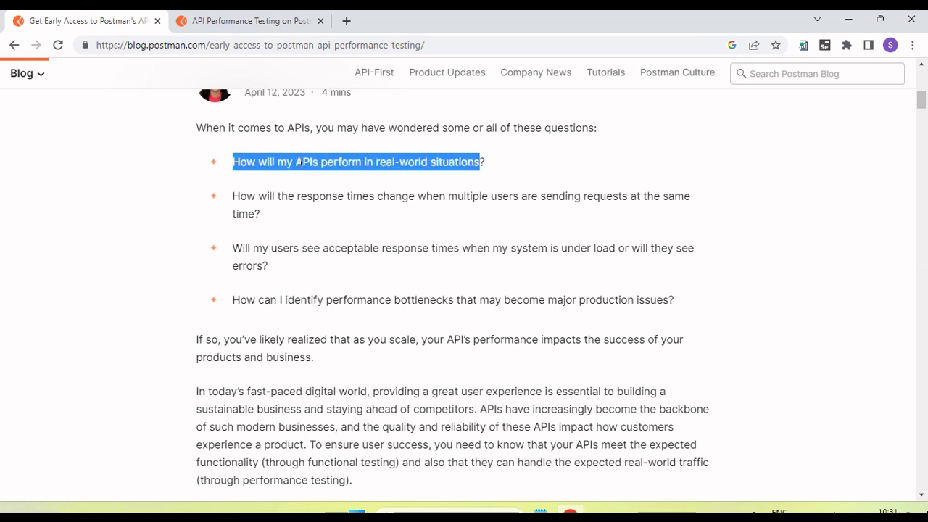
pyautogui.moveTo(239, 196); pyautogui.dragTo(421, 209)
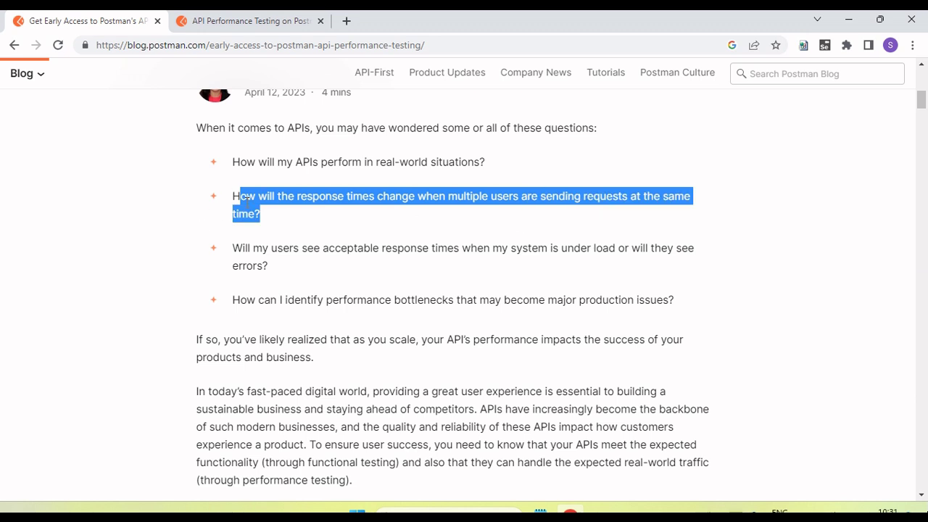
pyautogui.scroll(-4, 243, 203)
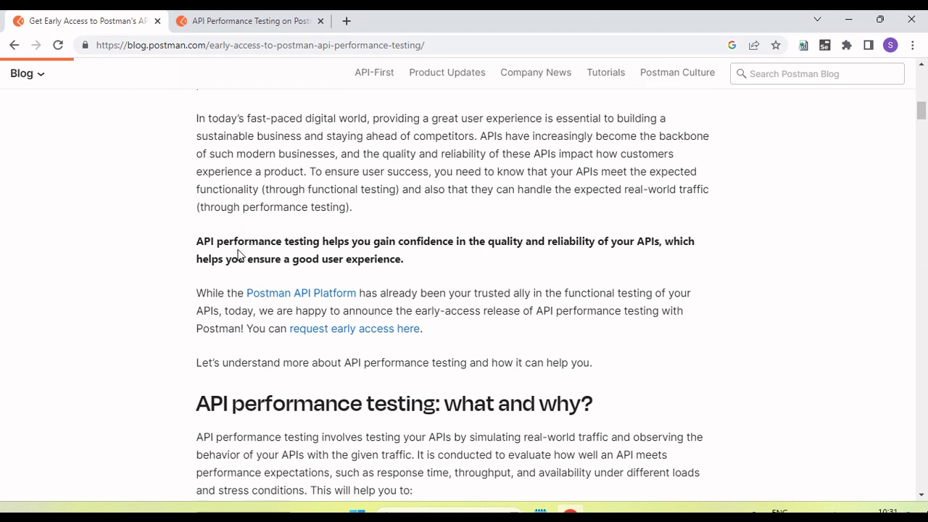
# Open the blog post's early-access request link in a new browser tab and view the sign-up page.
pyautogui.keyDown('ctrl'); pyautogui.click(366, 332); pyautogui.keyUp('ctrl')
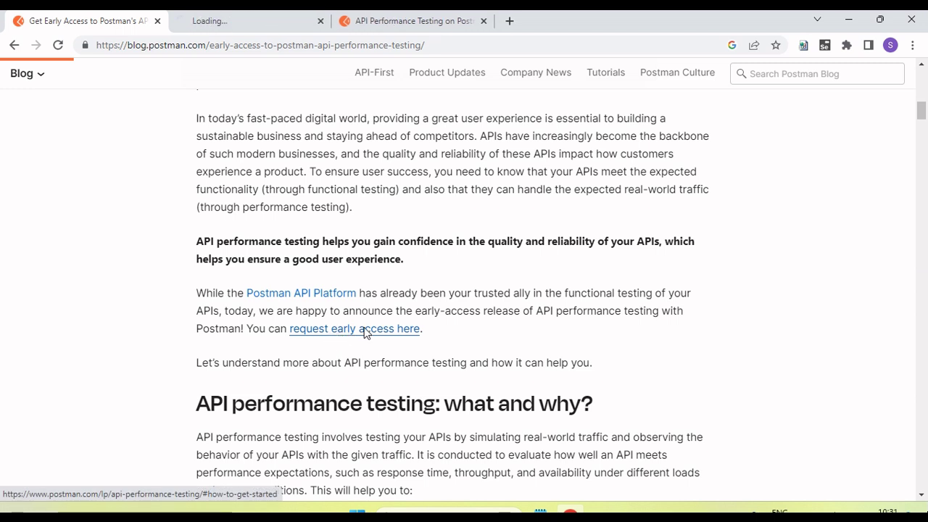
pyautogui.click(290, 21)
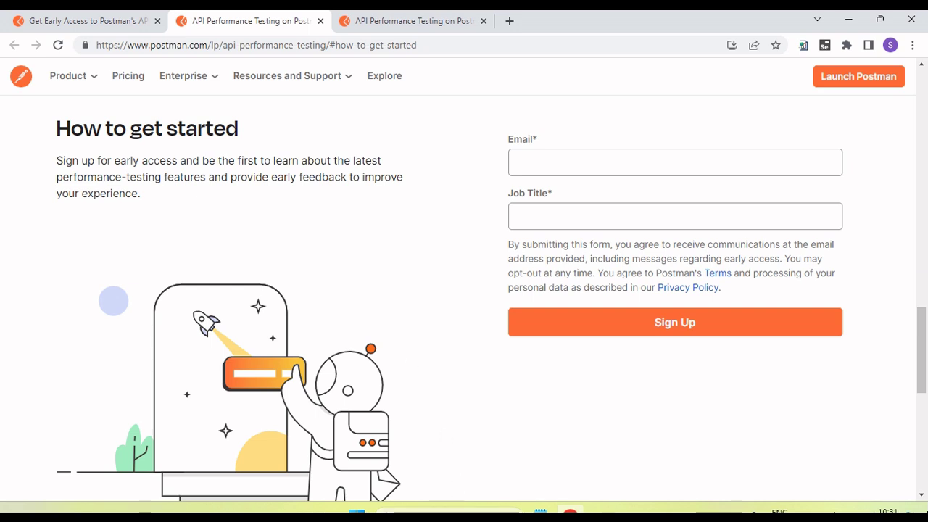
# Find the PostmanCanary app on the computer and launch it.
pyautogui.click(435, 515)
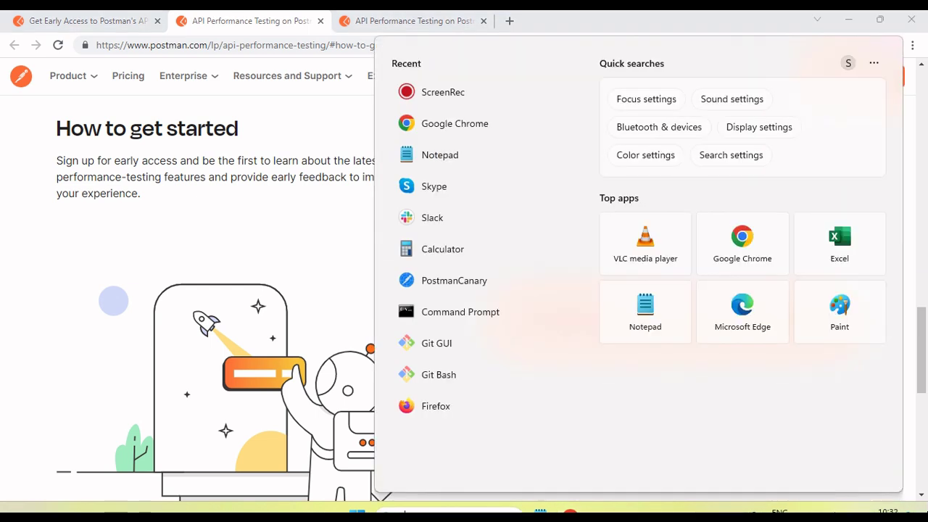
pyautogui.write('postma')
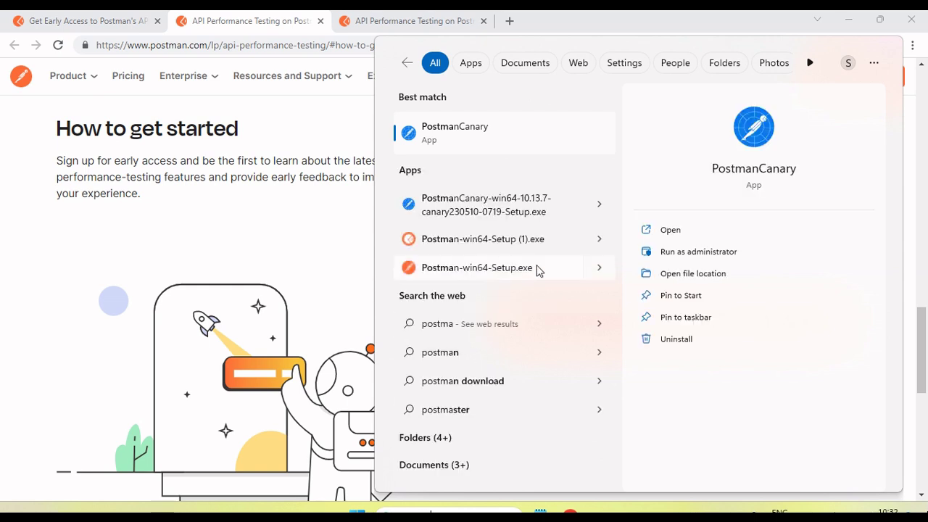
pyautogui.click(472, 139)
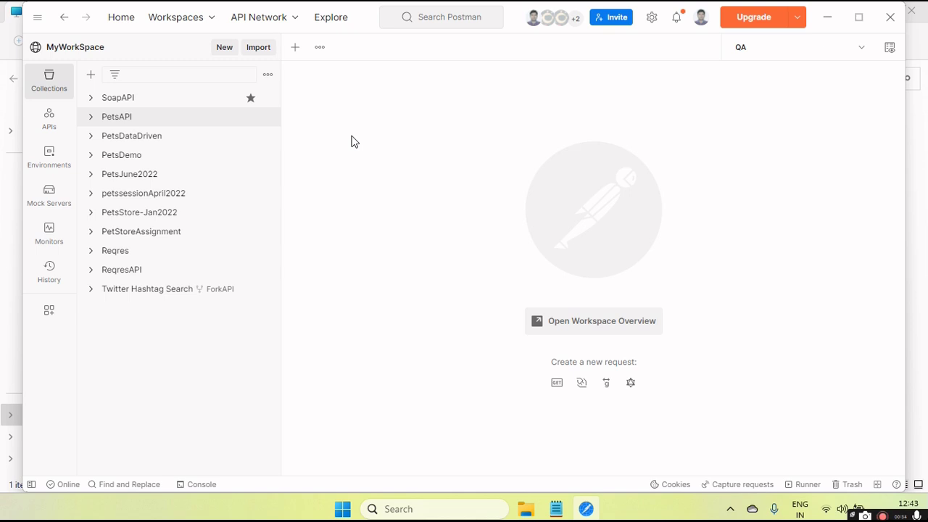
# Open the PetsAPI collection and view its past performance runs.
pyautogui.click(137, 122)
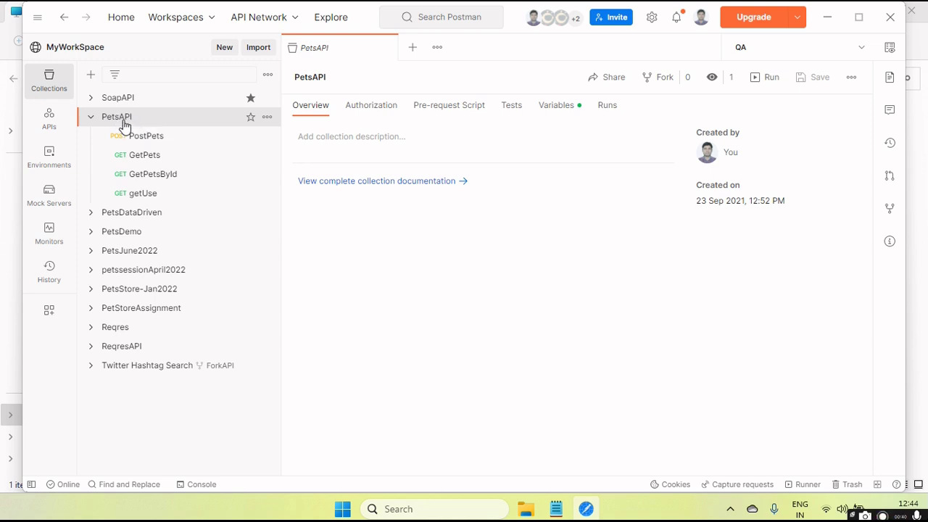
pyautogui.click(608, 107)
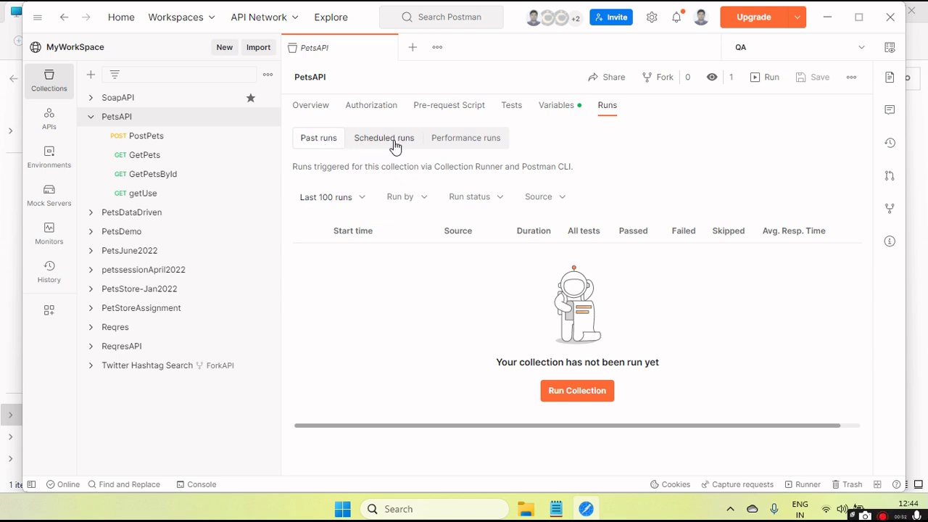
pyautogui.click(466, 141)
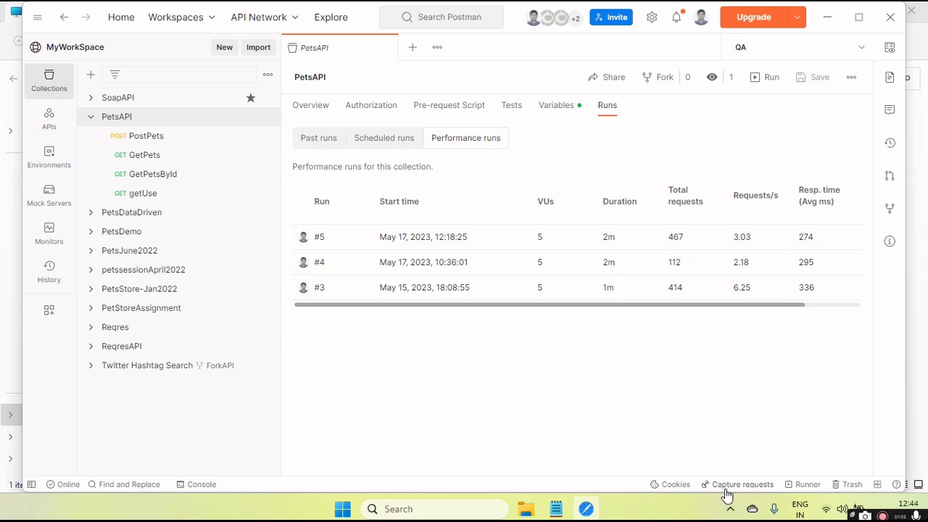
# Open the collection Runner and display its performance test setup.
pyautogui.click(808, 484)
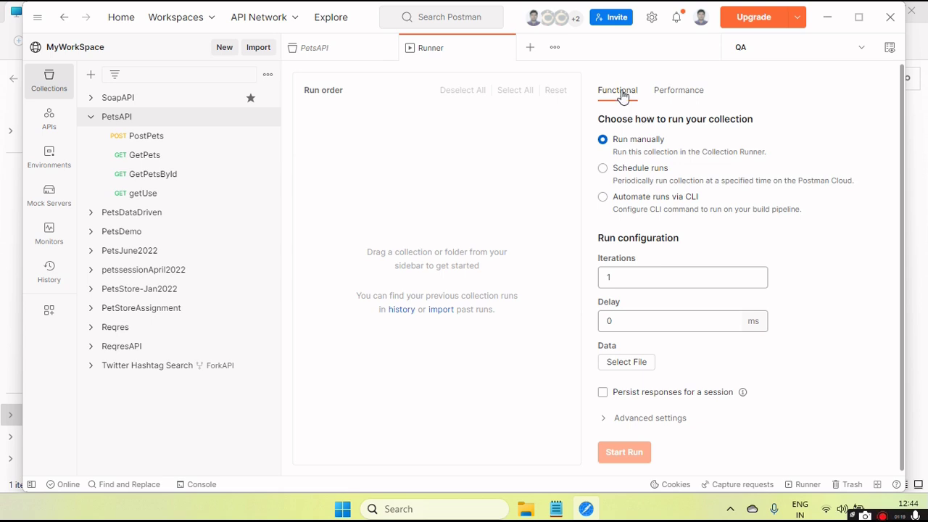
pyautogui.click(675, 96)
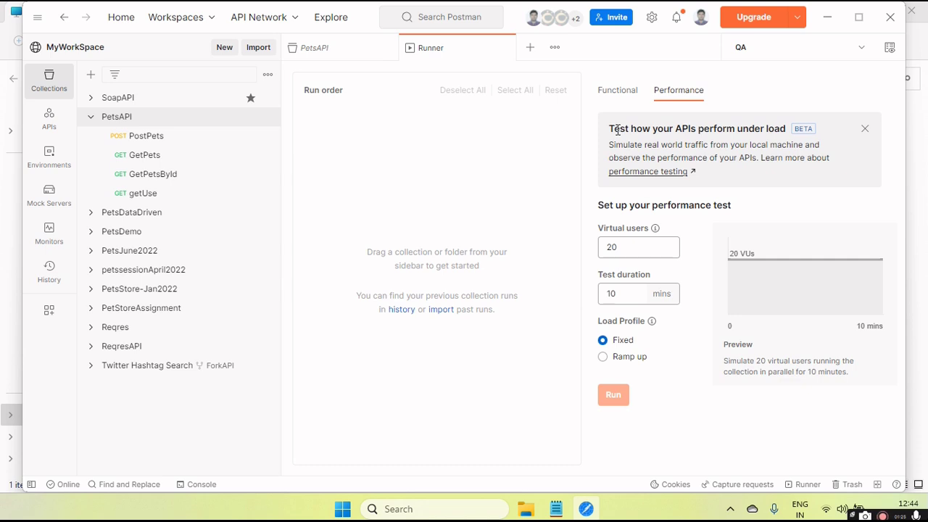
pyautogui.moveTo(609, 129); pyautogui.dragTo(768, 132)
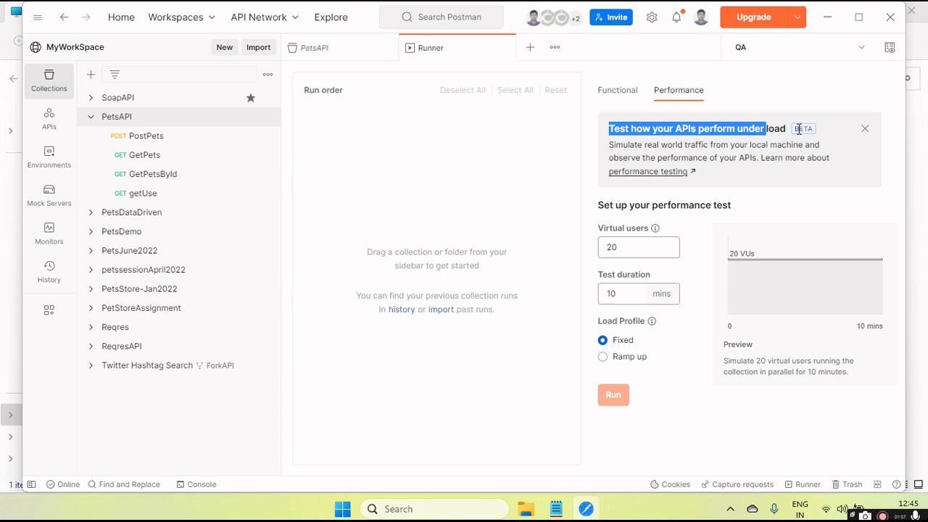
pyautogui.click(601, 207)
pyautogui.moveTo(601, 207); pyautogui.dragTo(741, 206)
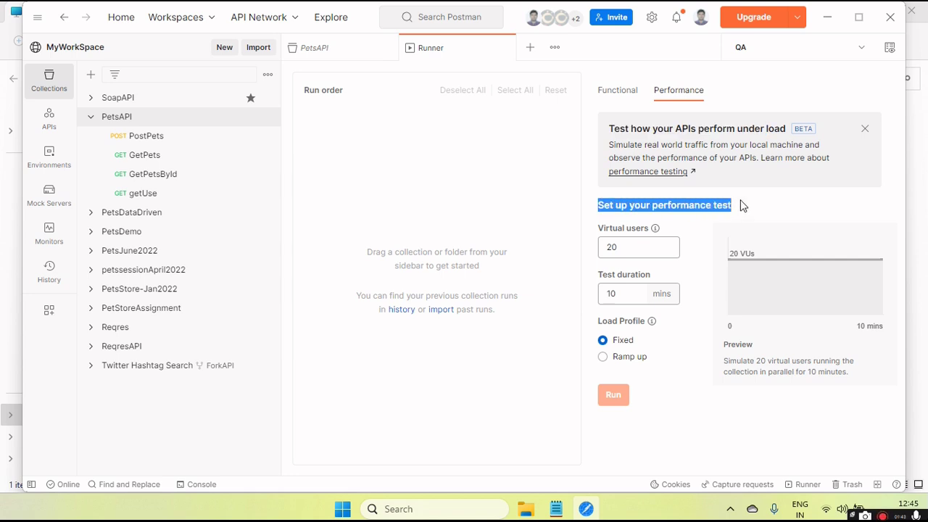
# Examine the virtual users and test duration settings of the performance test.
pyautogui.click(620, 247)
pyautogui.moveTo(619, 247); pyautogui.dragTo(604, 248)
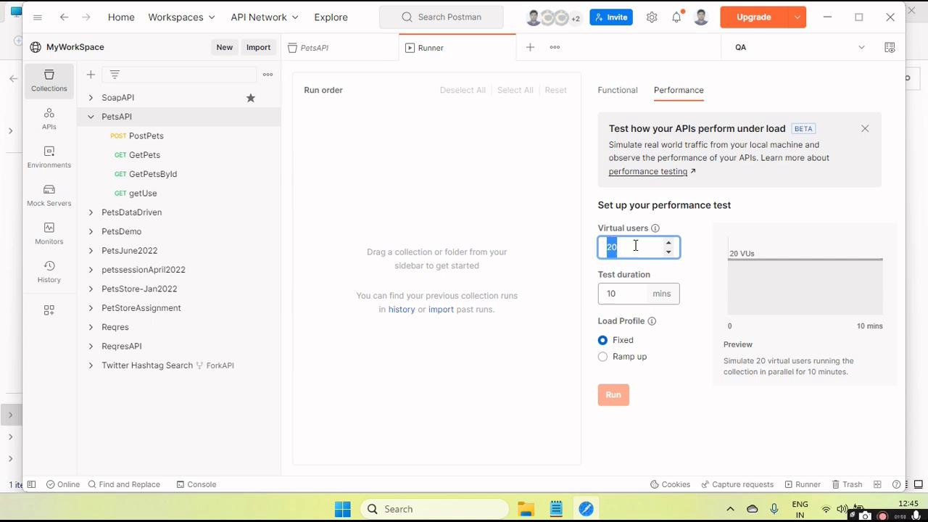
pyautogui.click(699, 239)
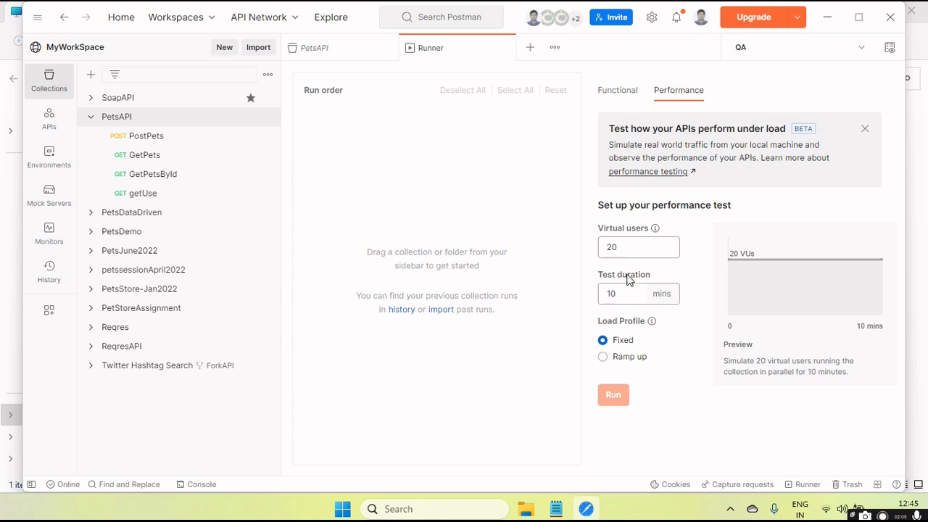
pyautogui.click(602, 294)
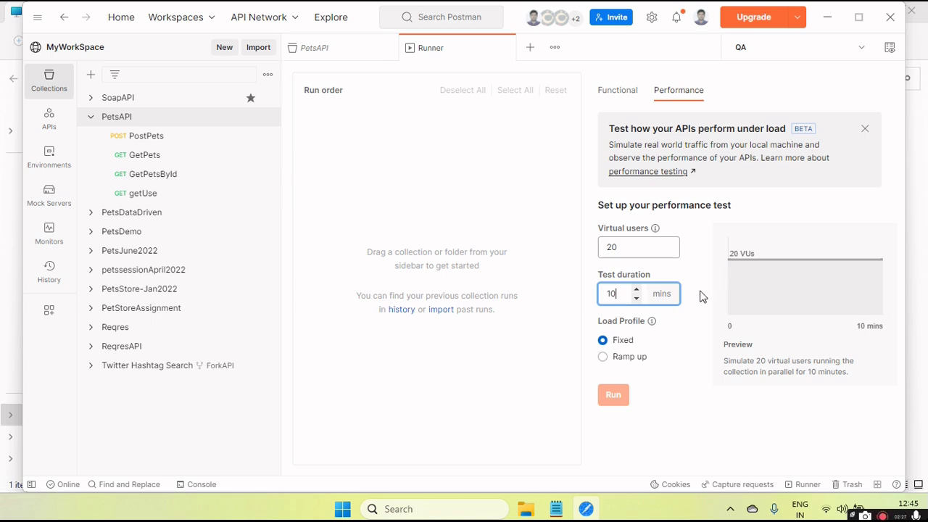
# Set the load profile to Ramp up, with a test duration of 2 minutes and a ramp up duration of 1 minute.
pyautogui.click(604, 358)
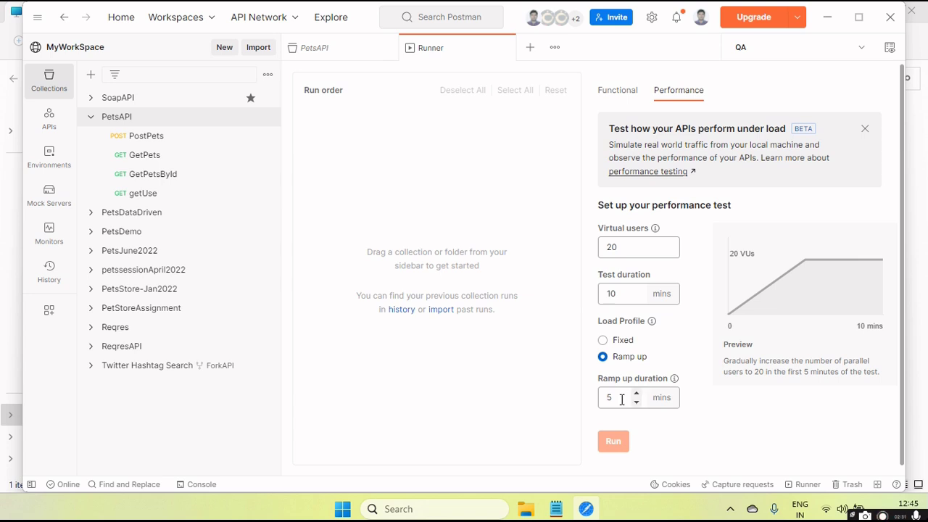
pyautogui.moveTo(622, 399); pyautogui.dragTo(601, 399)
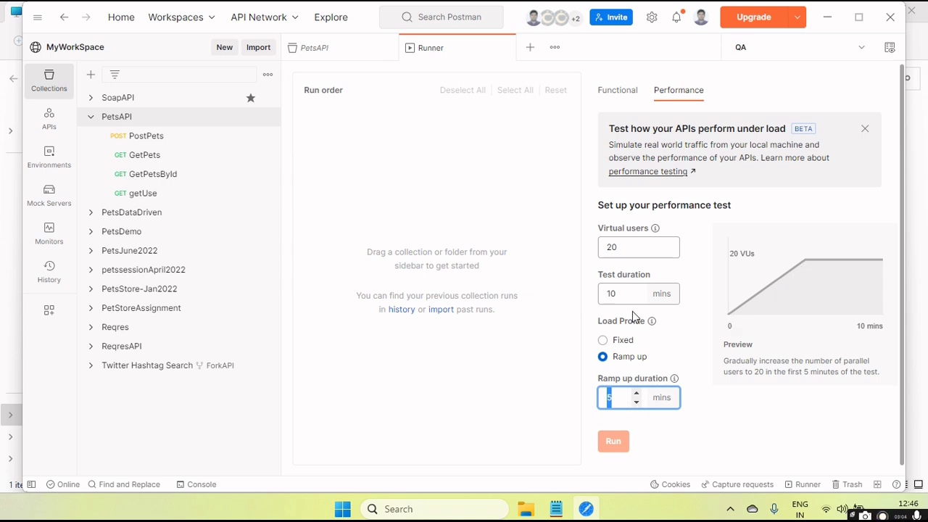
pyautogui.doubleClick(609, 294)
pyautogui.write('2')
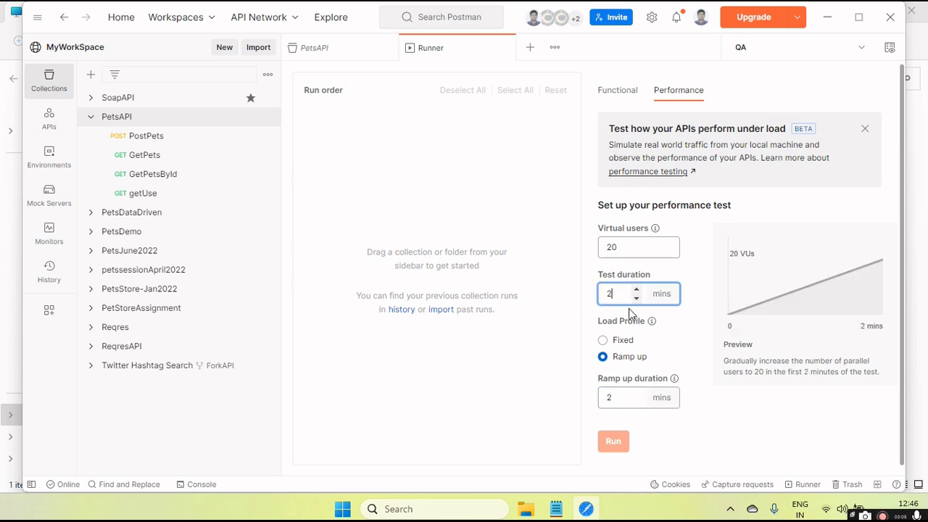
pyautogui.doubleClick(600, 401)
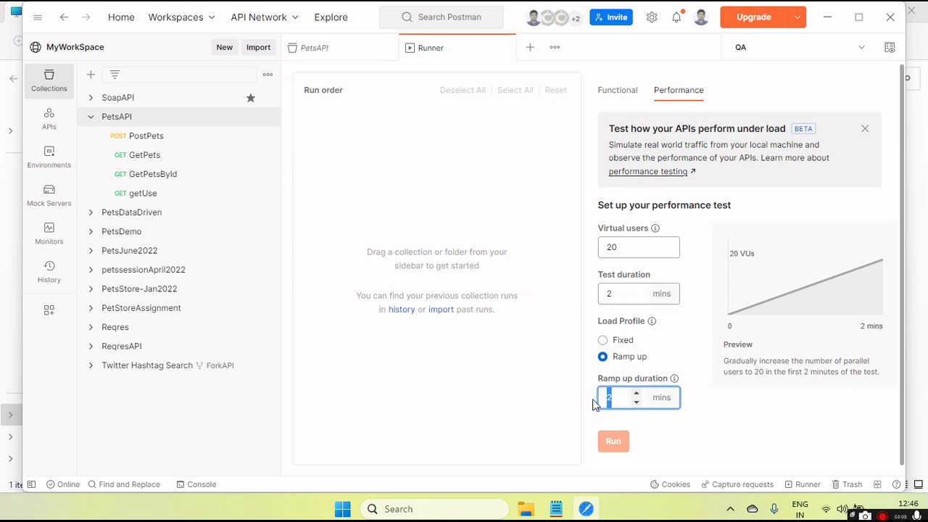
pyautogui.write('1')
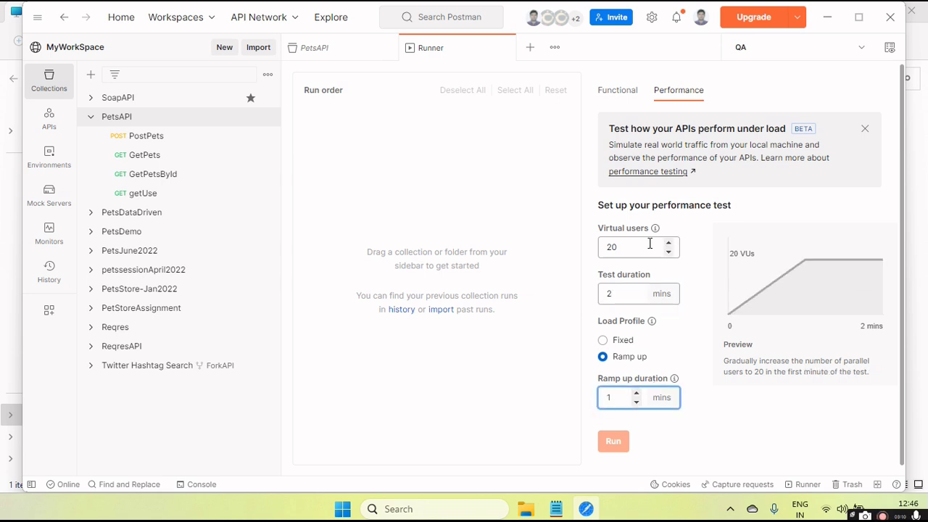
# Set the number of virtual users for the performance test to 5.
pyautogui.moveTo(649, 244); pyautogui.dragTo(587, 252)
pyautogui.write('5')
pyautogui.click(718, 416)
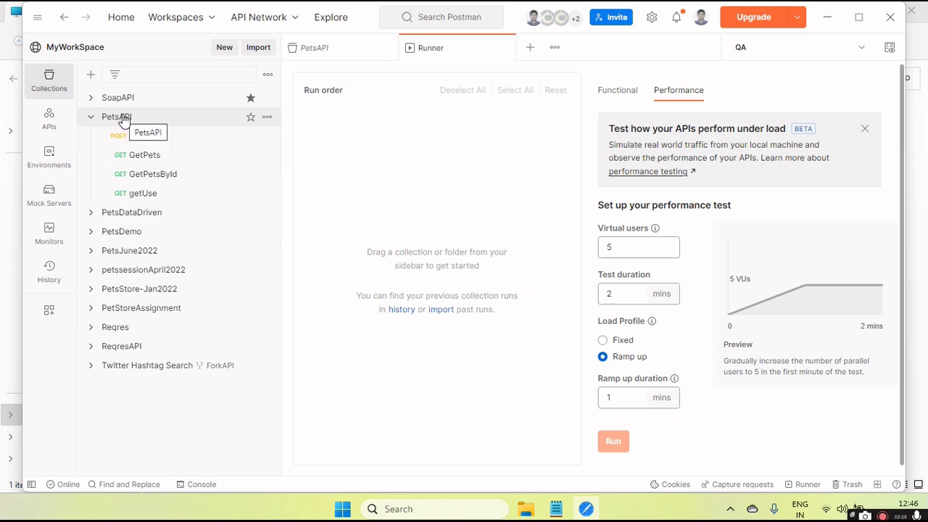
# Add the PetsAPI collection to the run order without the PostPets request and run the performance test.
pyautogui.moveTo(123, 120); pyautogui.dragTo(367, 154)
pyautogui.click(324, 126)
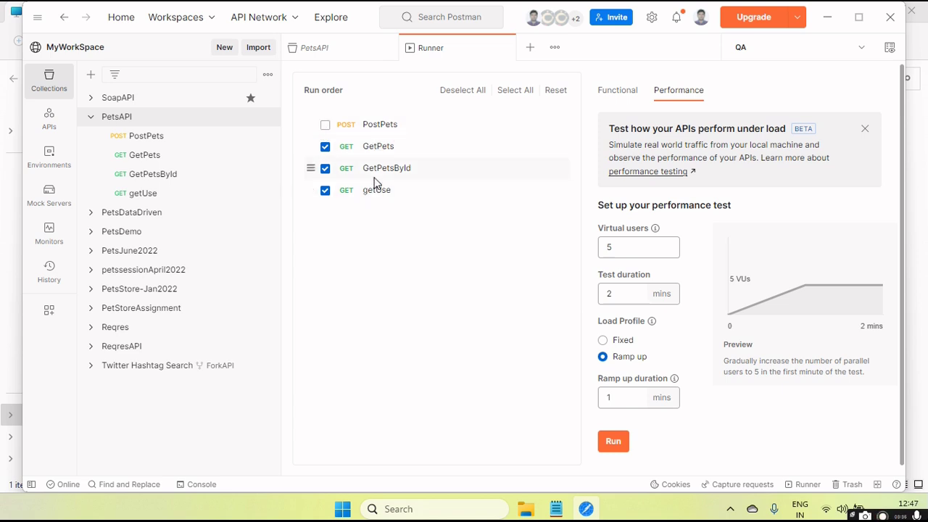
pyautogui.click(613, 442)
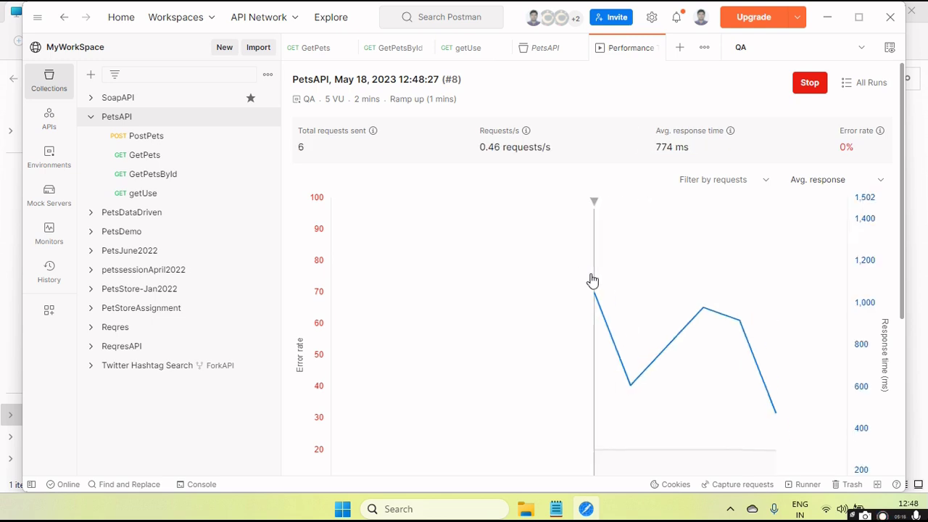
# View the run's chart by Min response and again by Avg. response, and examine the performance details per request.
pyautogui.scroll(-5, 593, 290)
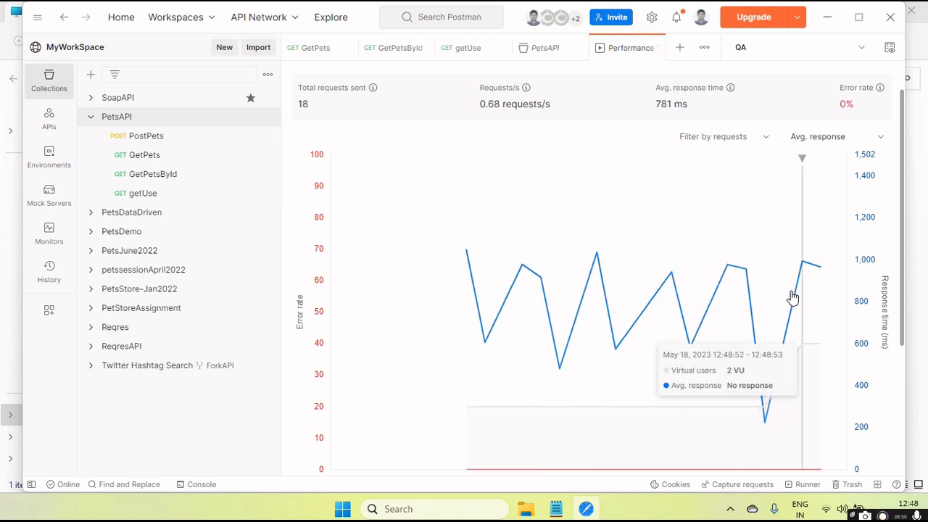
pyautogui.click(850, 142)
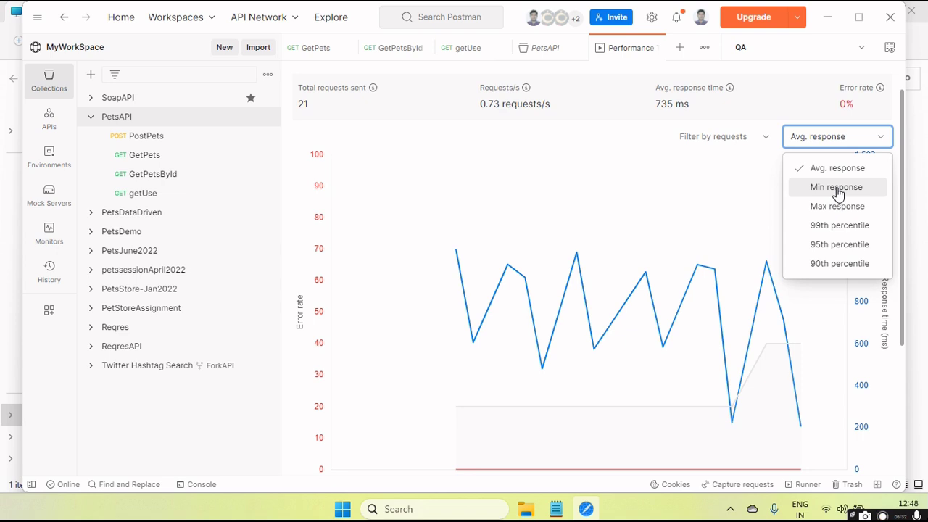
pyautogui.click(837, 190)
pyautogui.click(830, 144)
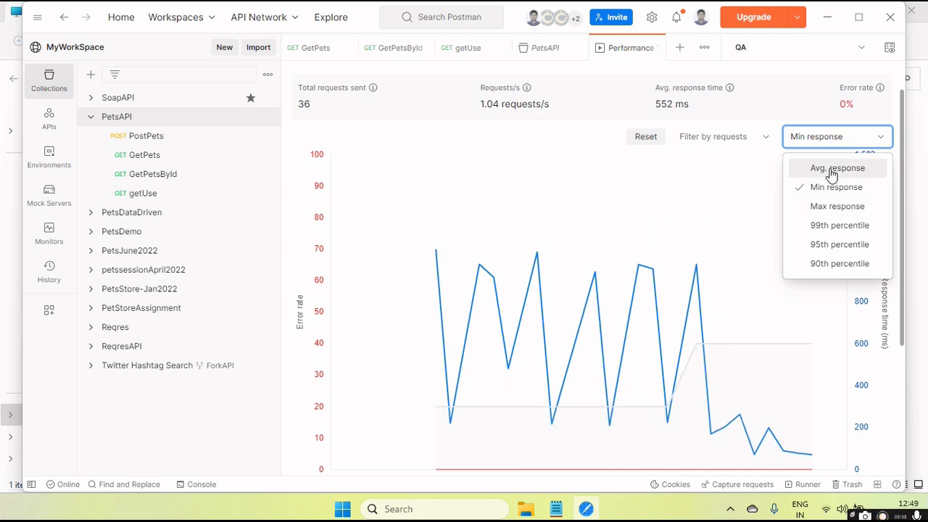
pyautogui.click(834, 169)
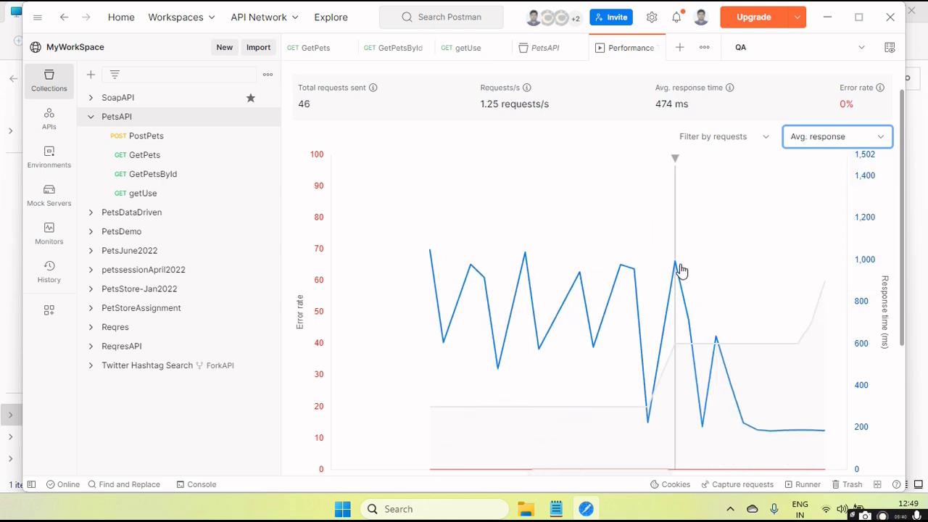
pyautogui.scroll(-3, 681, 271)
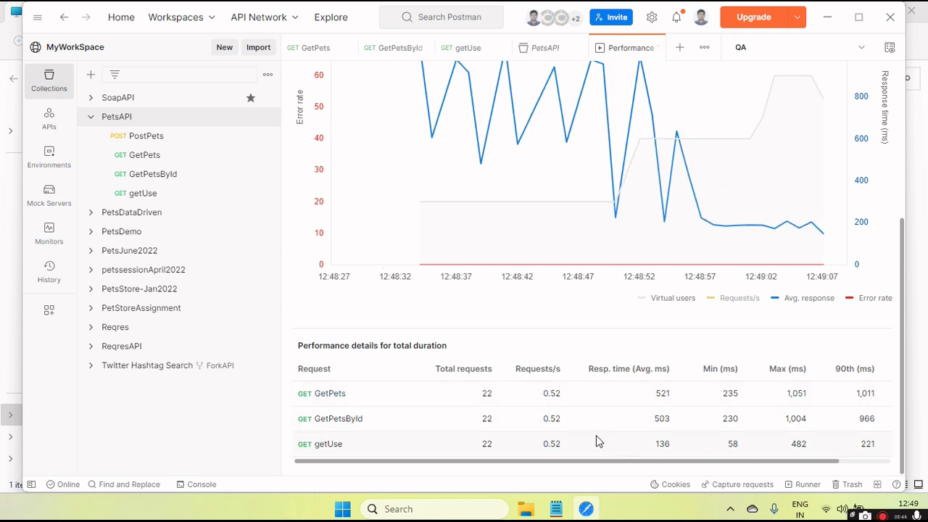
# Examine the per-request performance details of the running test across all columns, including Error %.
pyautogui.scroll(1, 597, 435)
pyautogui.scroll(-1, 636, 452)
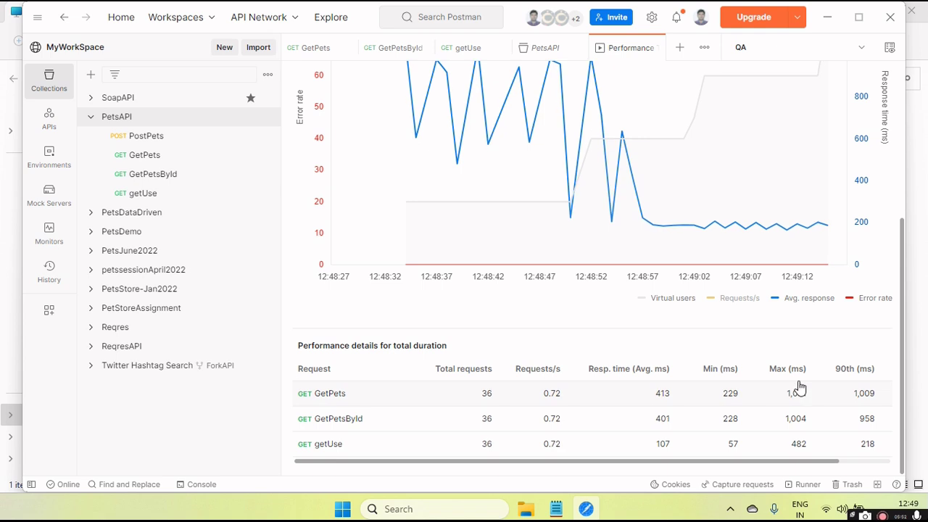
pyautogui.moveTo(821, 460); pyautogui.dragTo(893, 461)
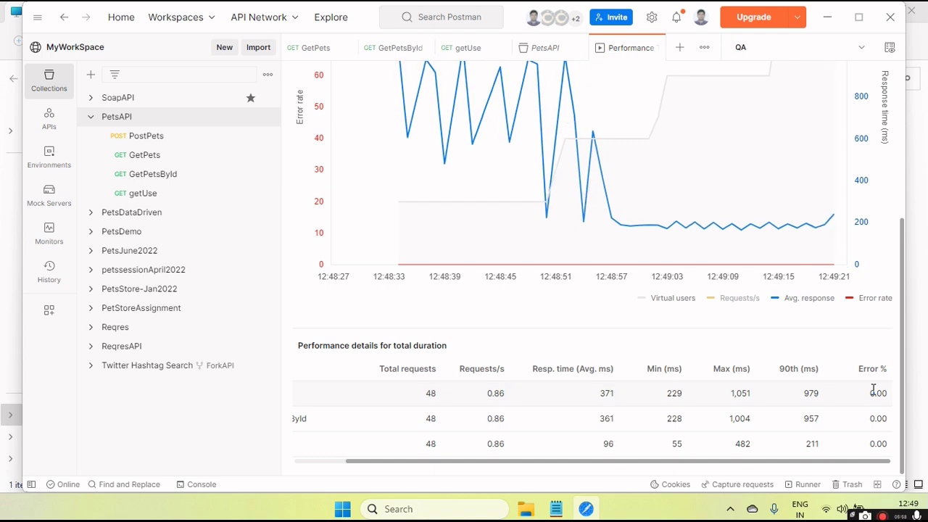
pyautogui.moveTo(853, 464); pyautogui.dragTo(591, 462)
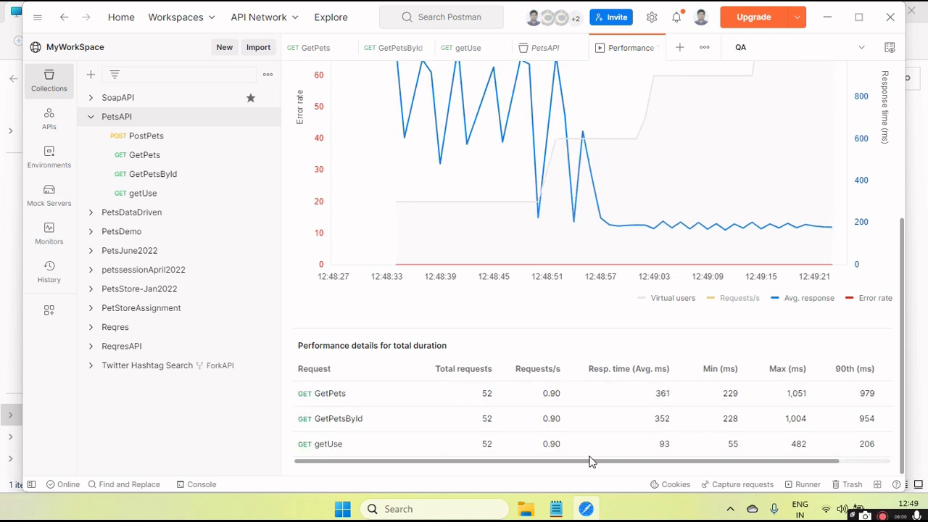
# Follow the average response against the virtual users in the chart until the run ends, and check the response times per request.
pyautogui.scroll(5, 631, 285)
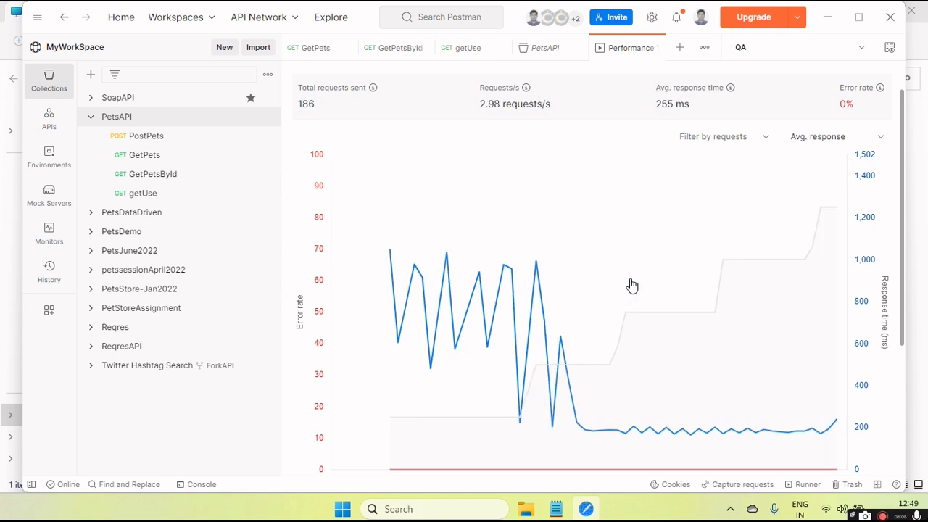
pyautogui.moveTo(617, 263)
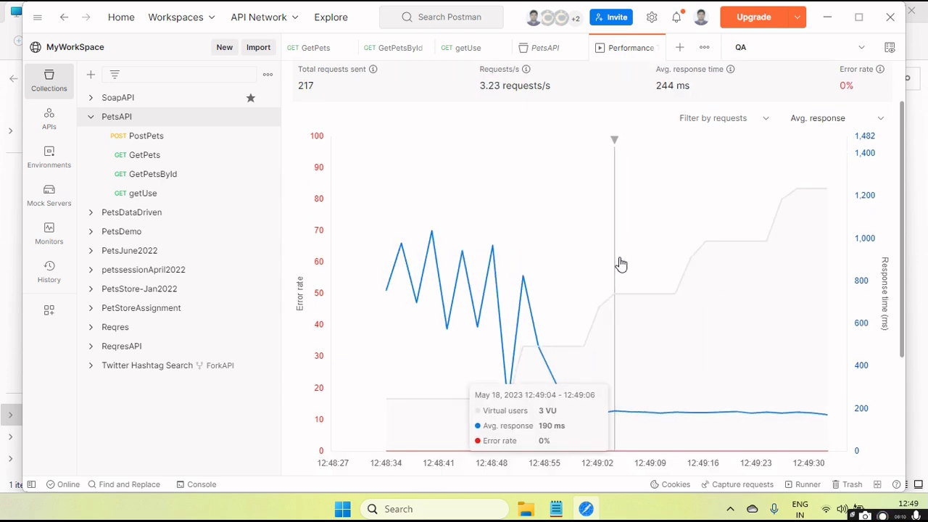
pyautogui.scroll(-2, 620, 264)
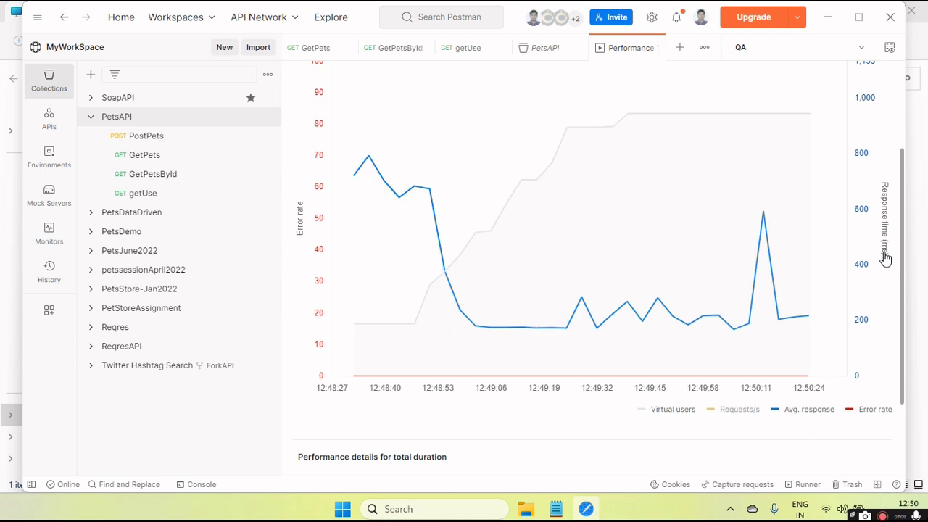
pyautogui.moveTo(810, 221)
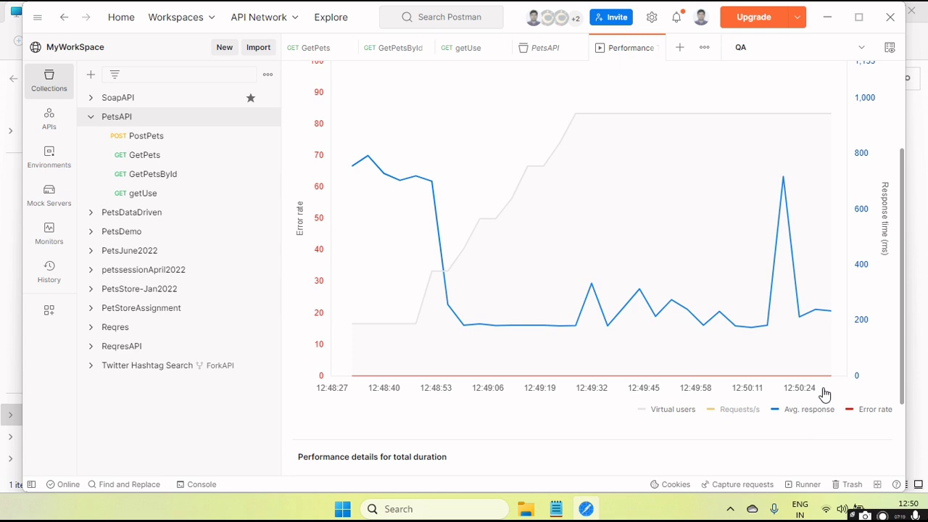
pyautogui.scroll(-3, 807, 393)
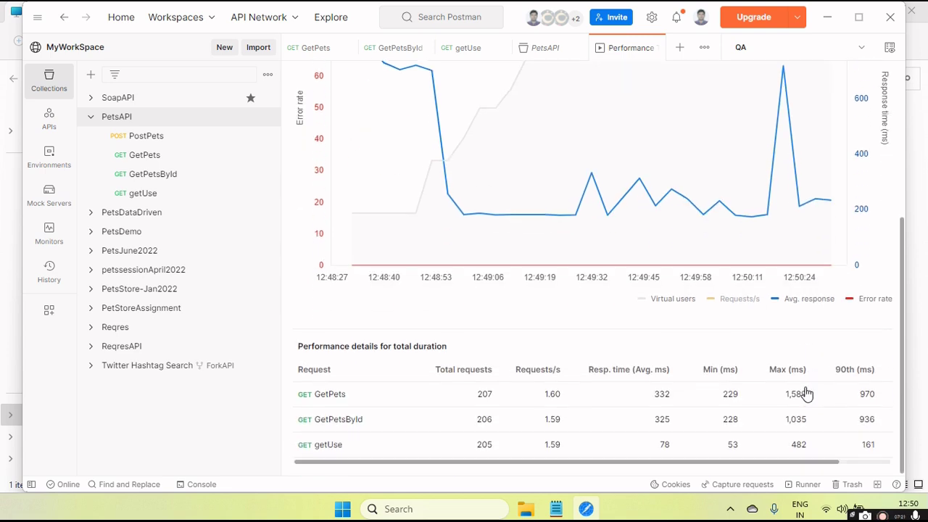
pyautogui.moveTo(819, 458); pyautogui.dragTo(761, 461)
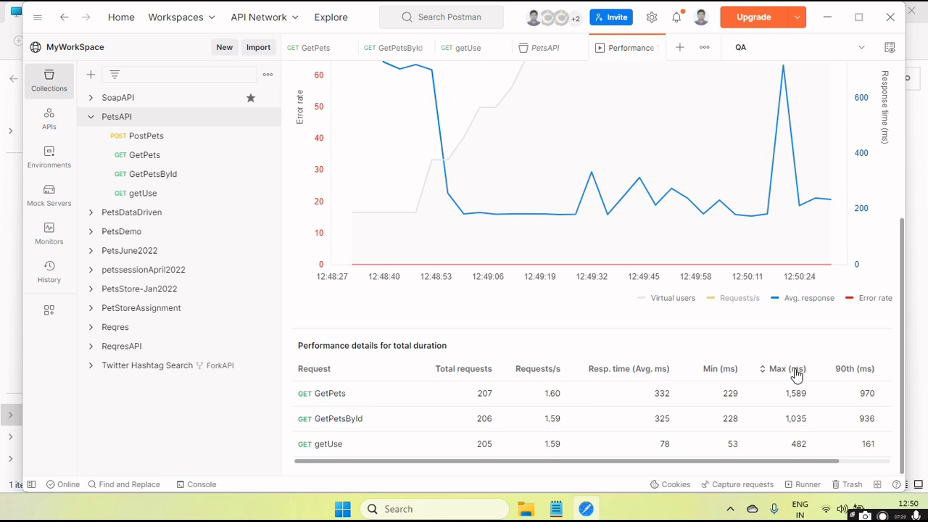
# Review the completed run's average response time, requests per second and total requests sent, along with the performance details per request.
pyautogui.scroll(5, 696, 284)
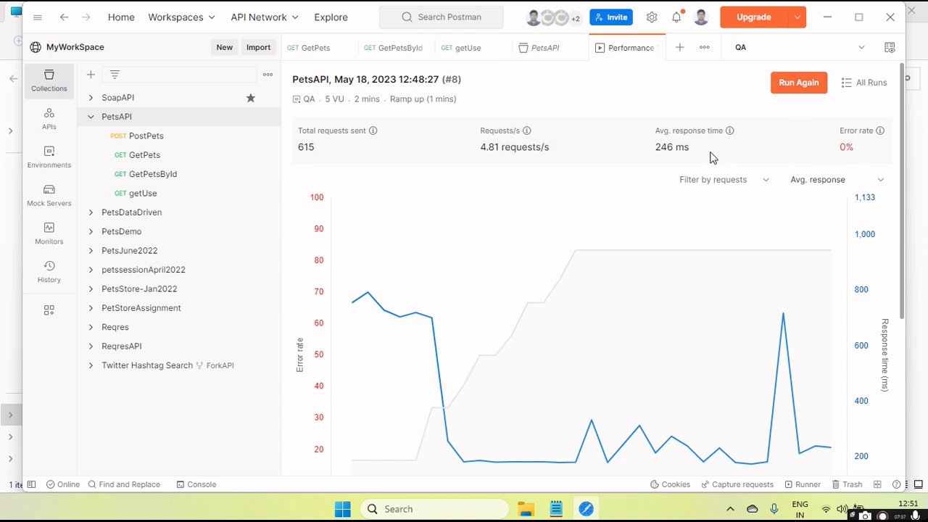
pyautogui.moveTo(656, 146); pyautogui.dragTo(691, 148)
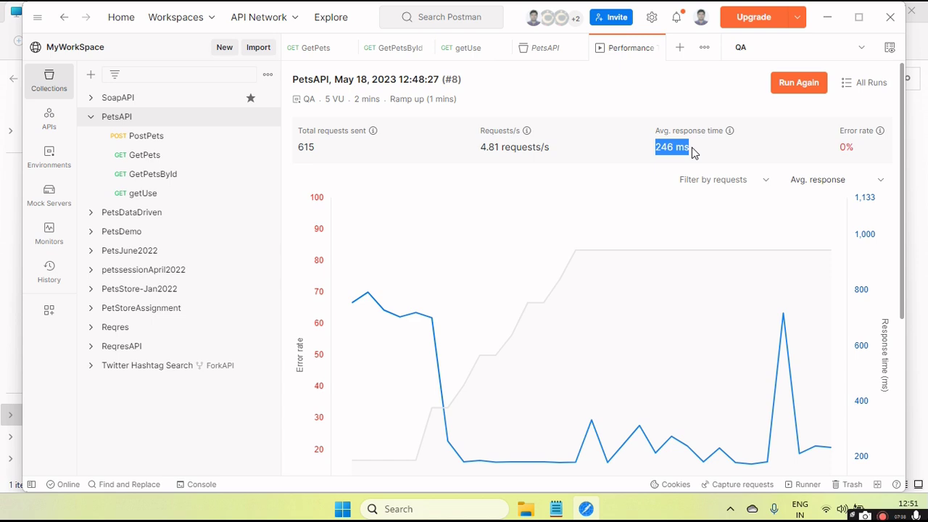
pyautogui.doubleClick(664, 148)
pyautogui.moveTo(483, 148); pyautogui.dragTo(569, 152)
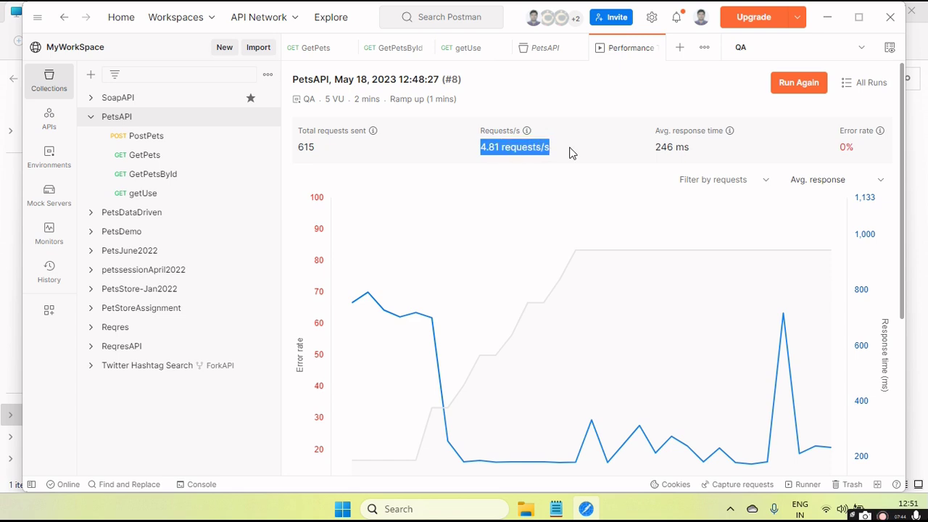
pyautogui.moveTo(308, 136); pyautogui.dragTo(362, 137)
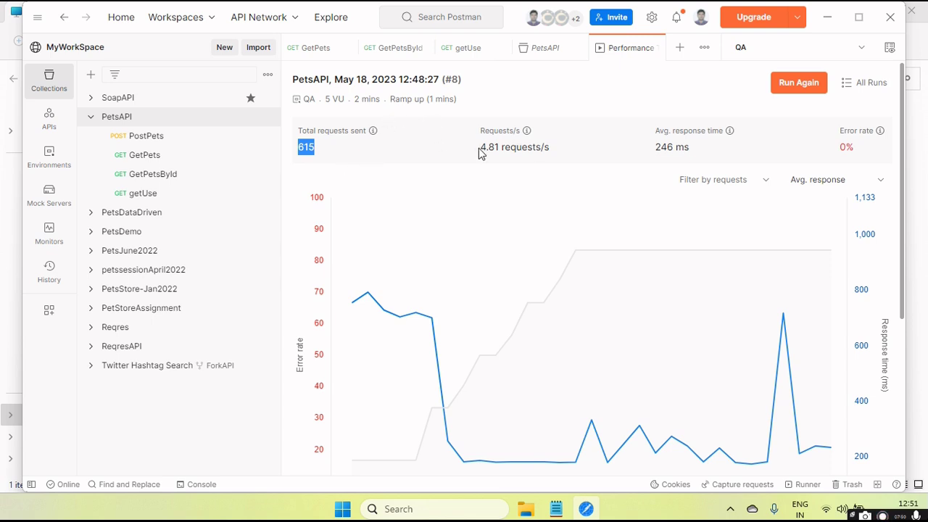
pyautogui.scroll(-5, 526, 166)
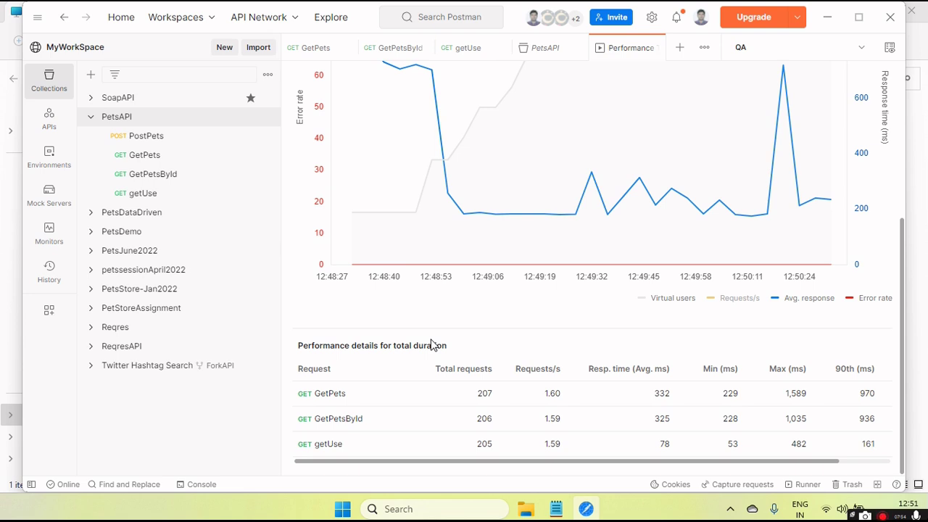
pyautogui.scroll(5, 499, 293)
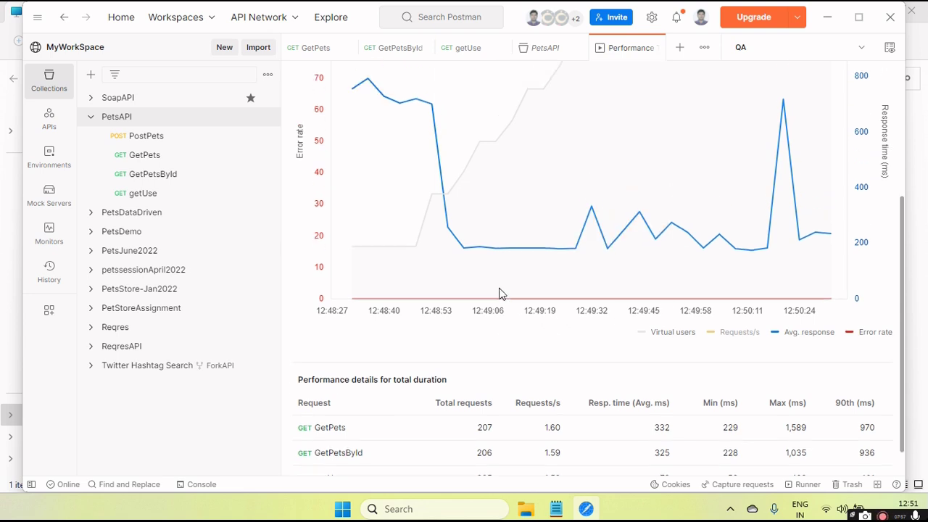